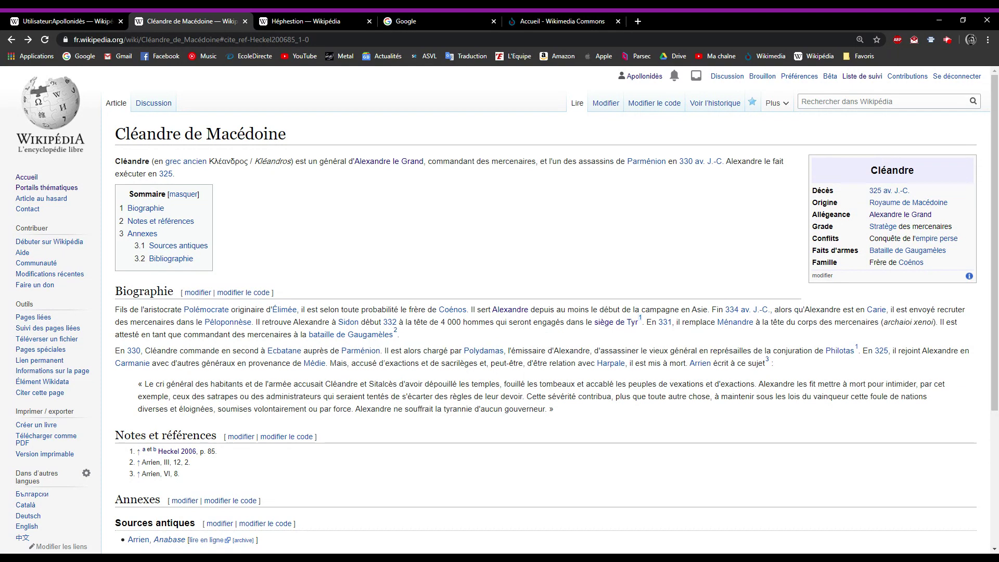
View the source code of the Biographie section alone and return to the Cléandre de Macédoine article.
left_click(248, 293)
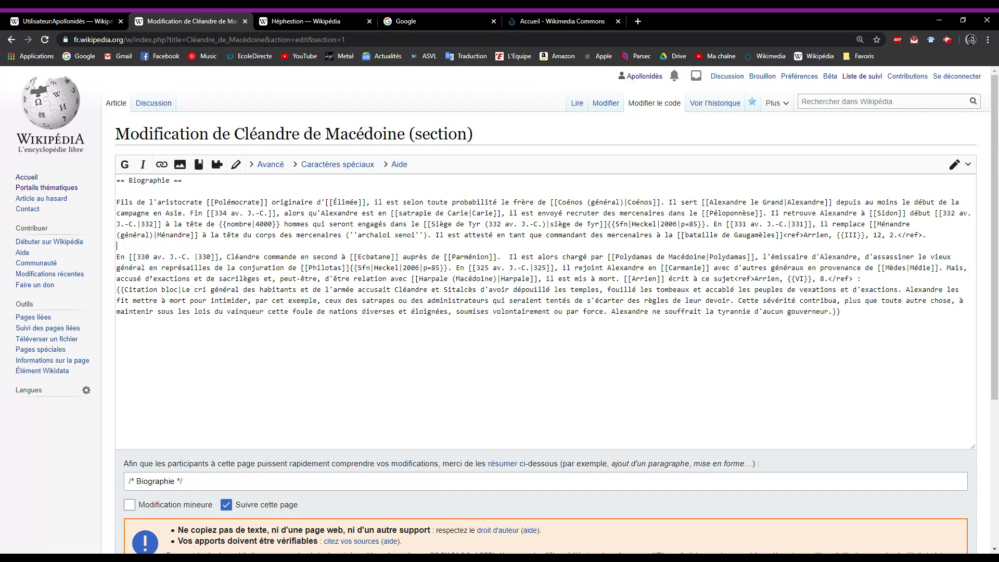
key("alt+Left")
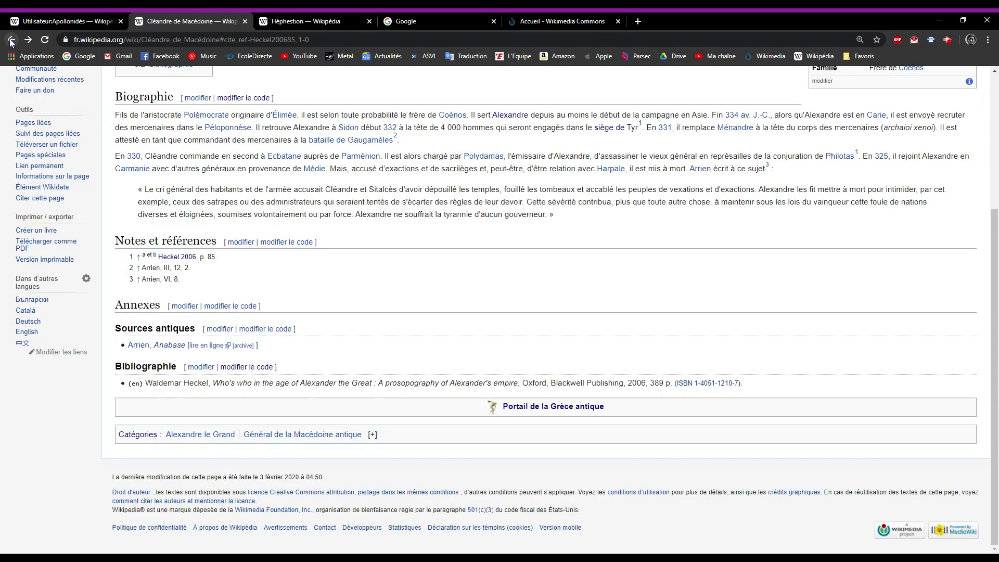
scroll(426, 244, "up", 4)
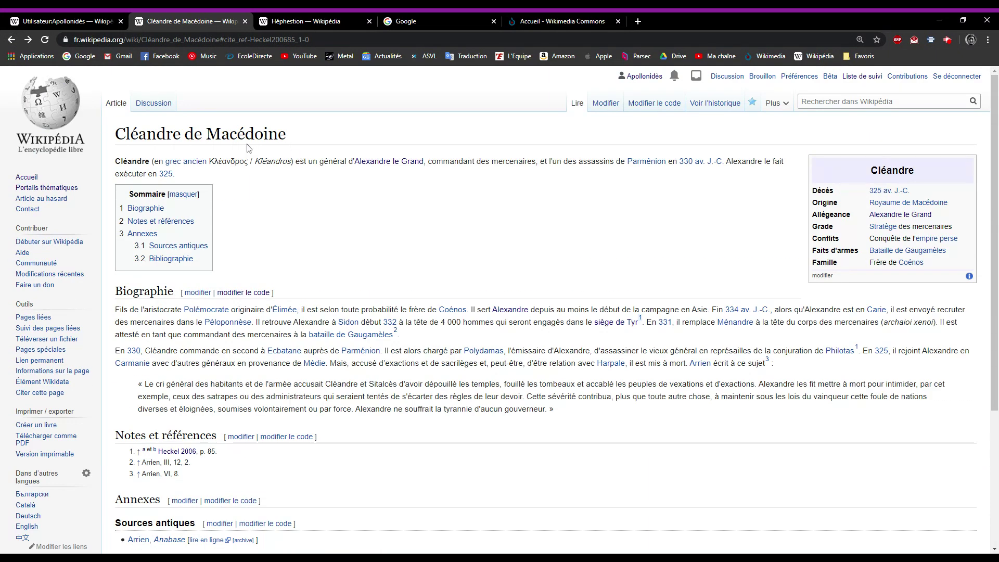
View the source code of the entire Cléandre de Macédoine article down to Bibliographie, and return to the article.
left_click(665, 108)
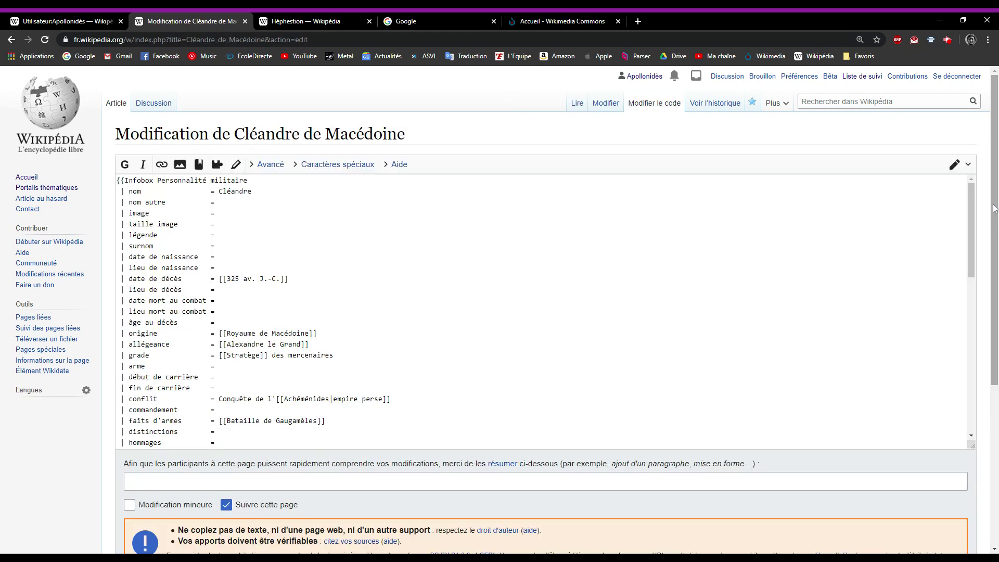
scroll(994, 208, "down", 1)
scroll(541, 261, "down", 10)
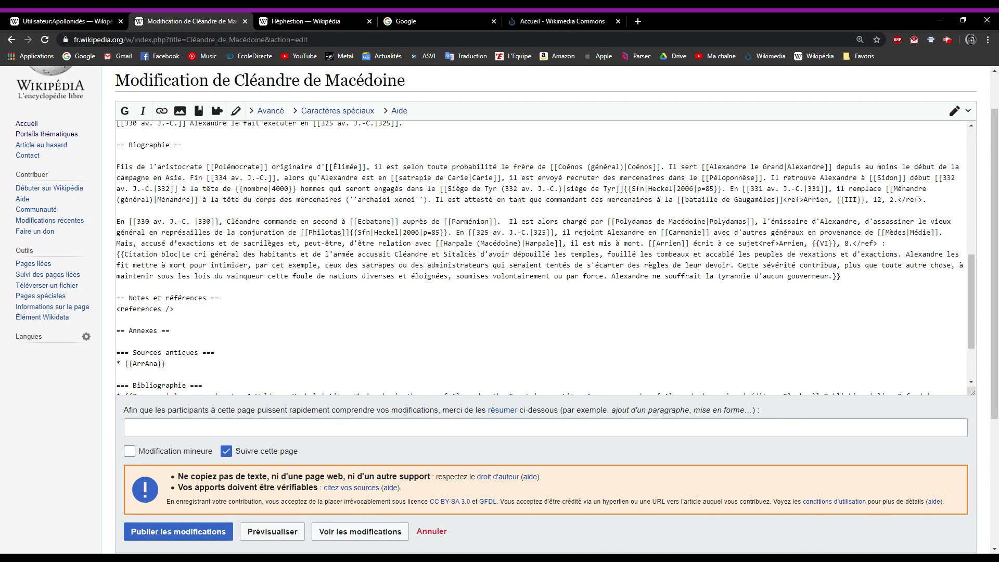
left_click(11, 40)
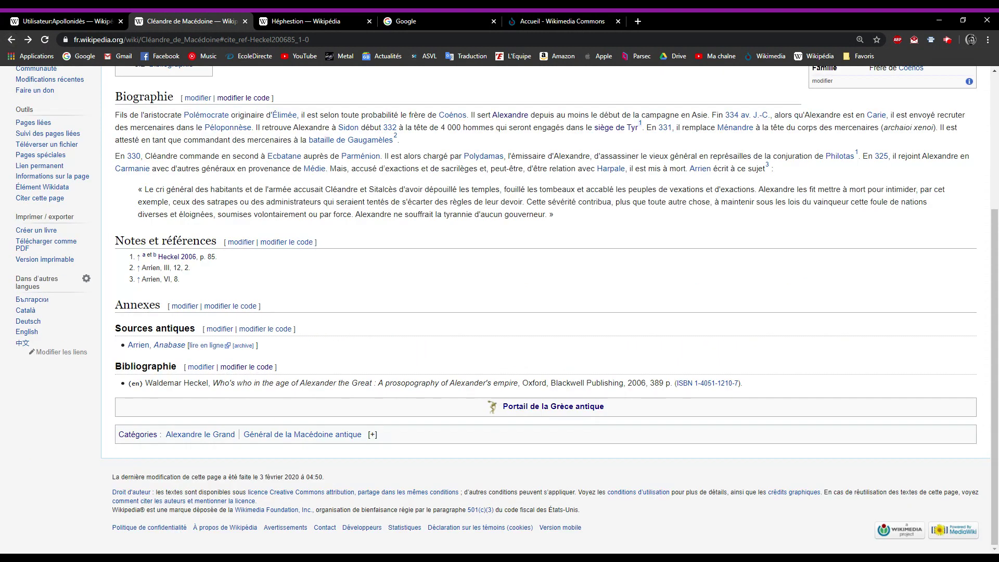
scroll(339, 257, "up", 3)
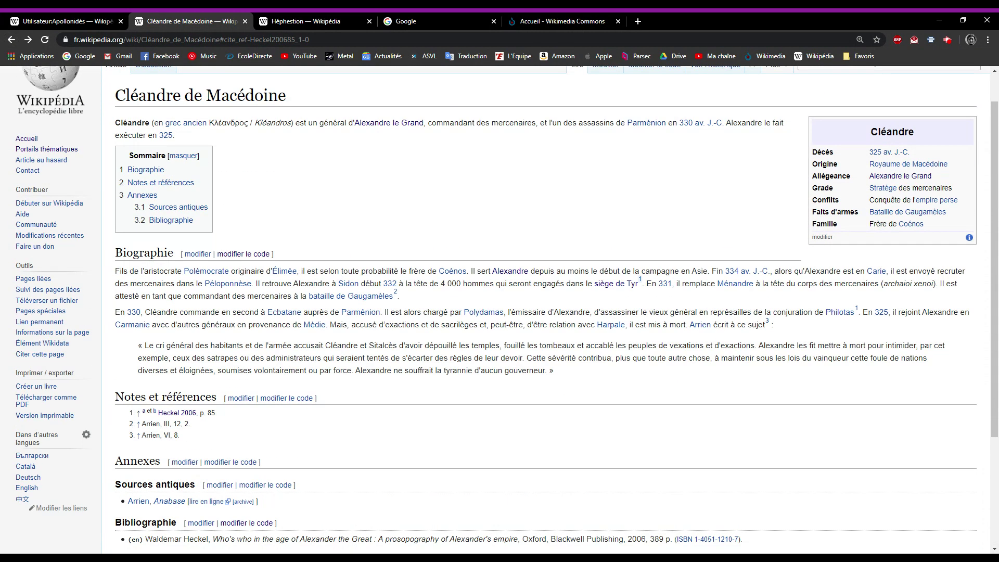
Follow footnote 1 after "siège de Tyr" to its note in Notes et références and return to the Biographie text.
scroll(485, 342, "up", 1)
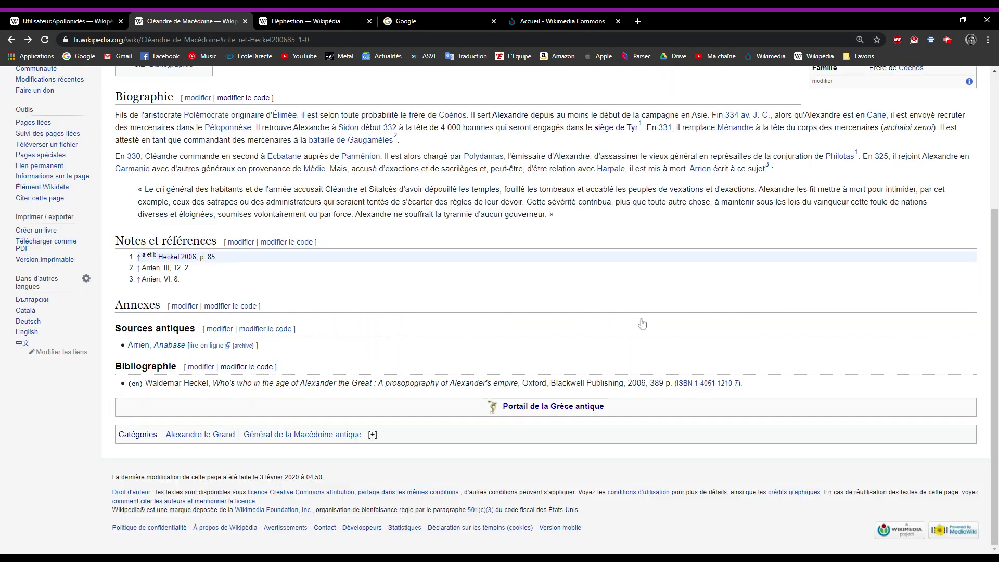
left_click(640, 319)
scroll(627, 211, "up", 1)
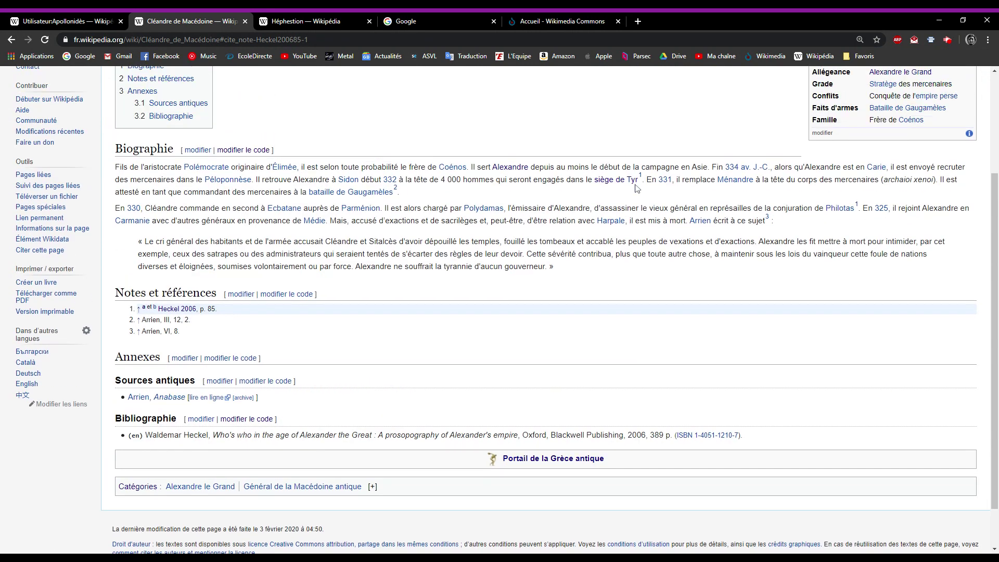
scroll(642, 183, "down", 1)
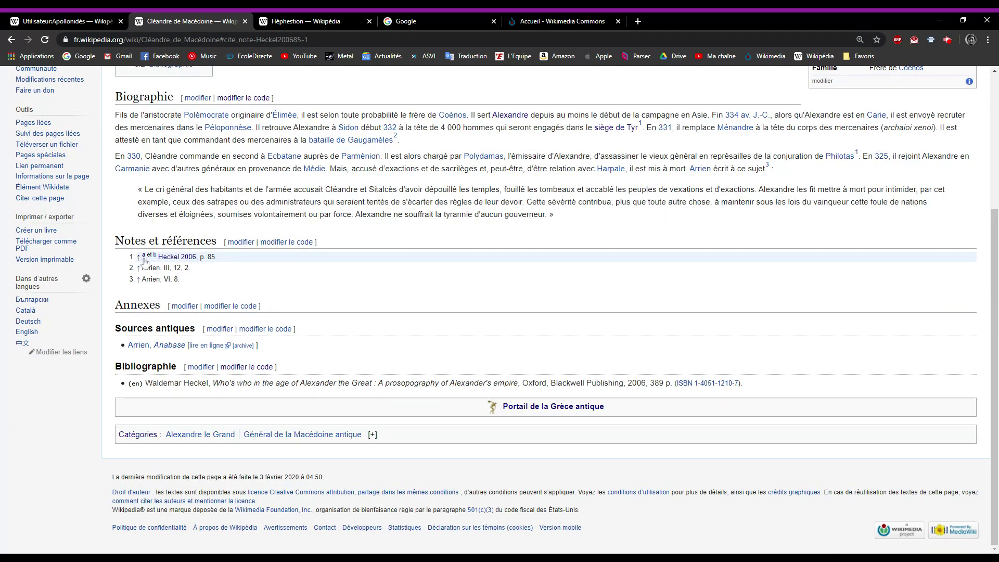
scroll(624, 213, "up", 2)
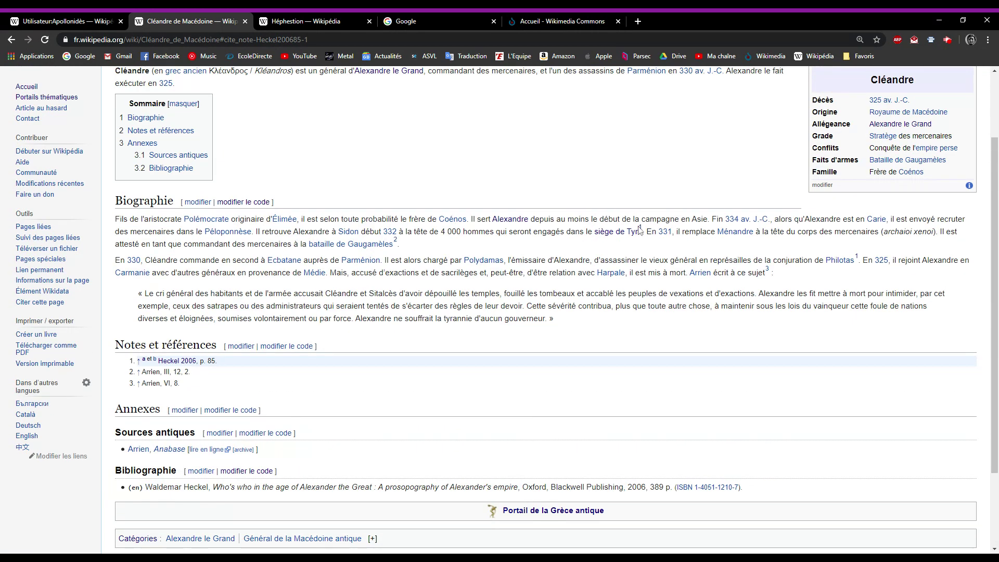
In the Héphestion article, follow footnote 1 of "Le début de sa carrière" and its Heckel 2006 reference to the bibliography entry.
left_click(299, 21)
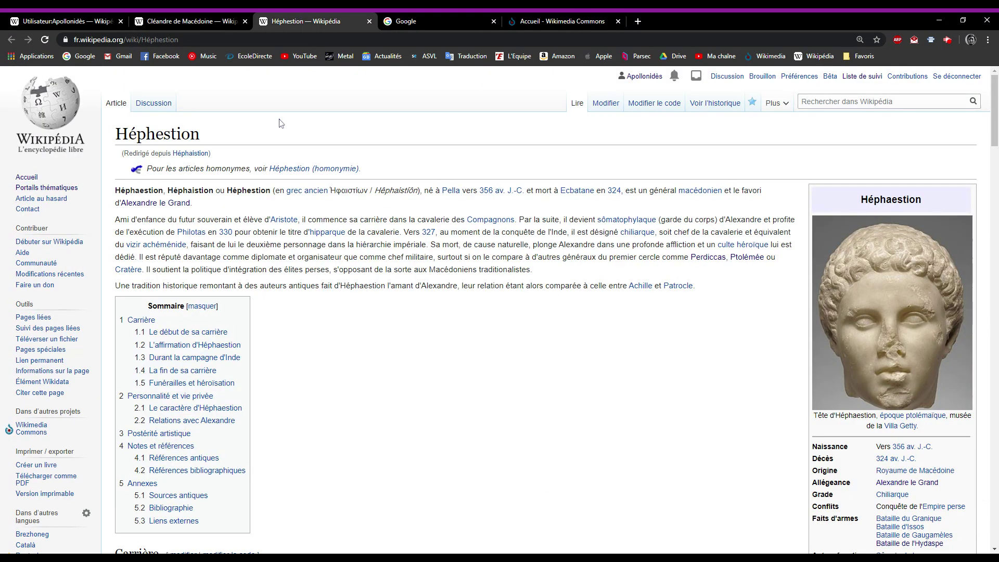
scroll(380, 313, "down", 8)
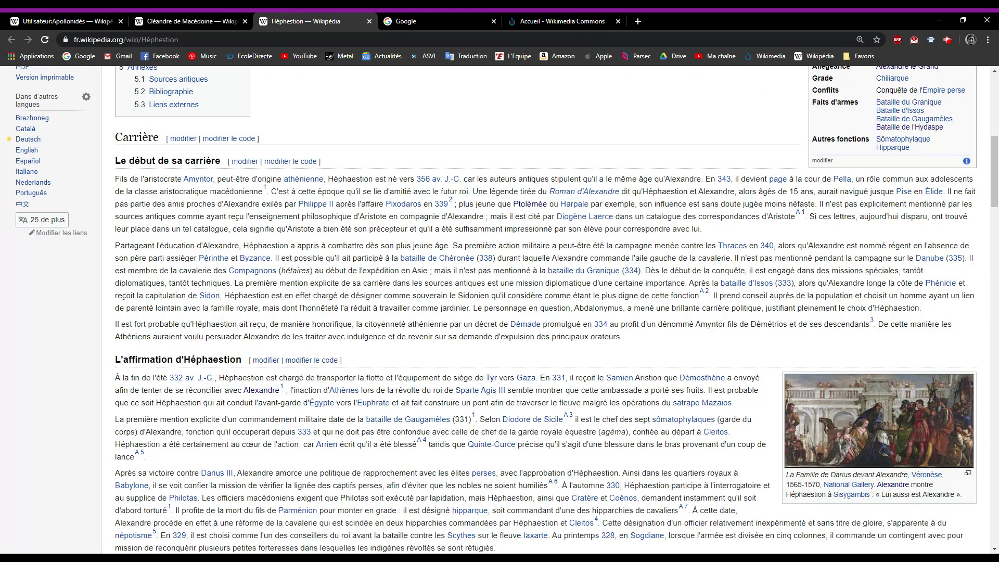
left_click(265, 188)
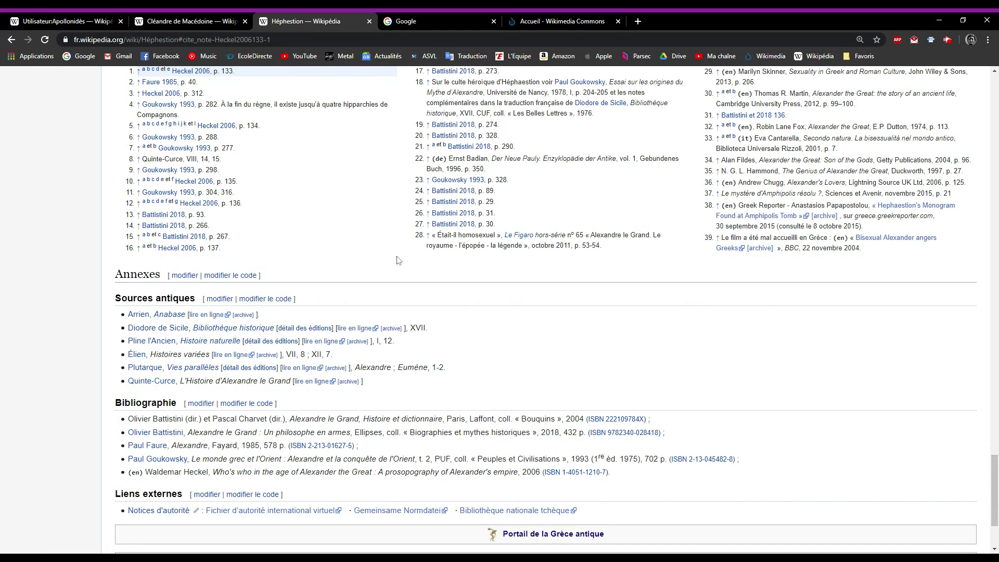
scroll(387, 261, "up", 4)
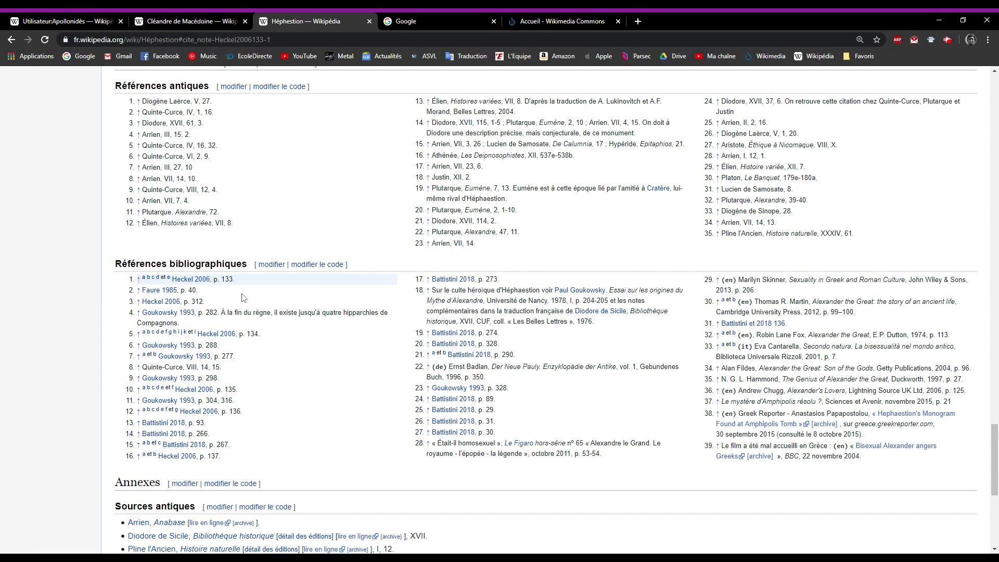
left_click(196, 280)
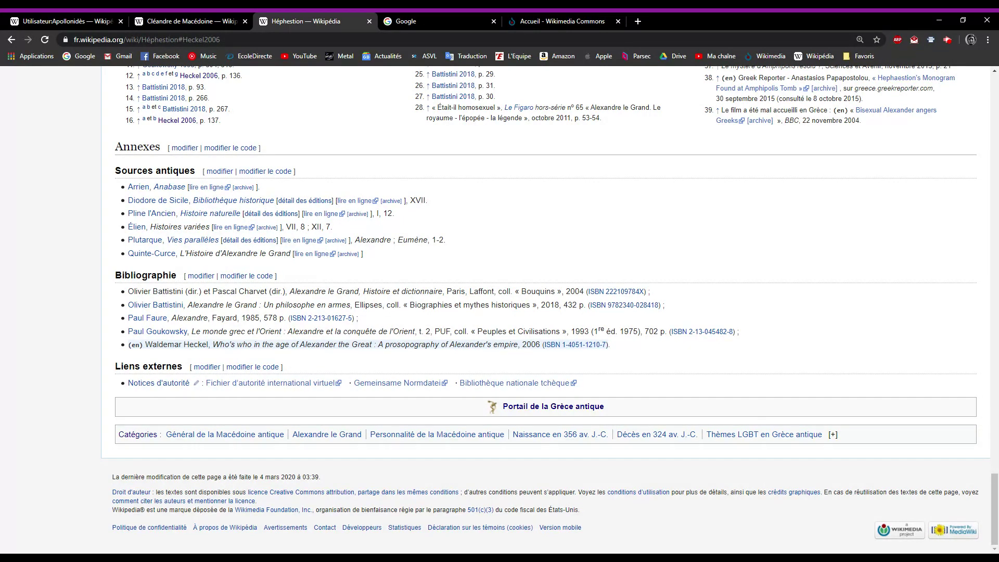
Examine the Références antiques list and follow the "Goukowsky 1993, p. 277" reference to its bibliography entry.
scroll(253, 349, "up", 9)
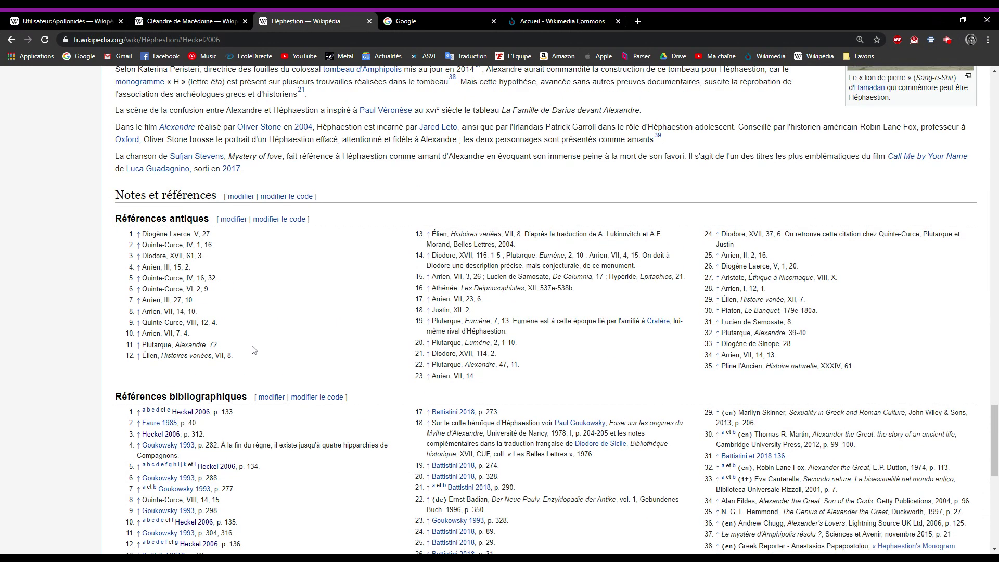
scroll(254, 350, "up", 1)
scroll(314, 367, "down", 1)
scroll(353, 350, "down", 1)
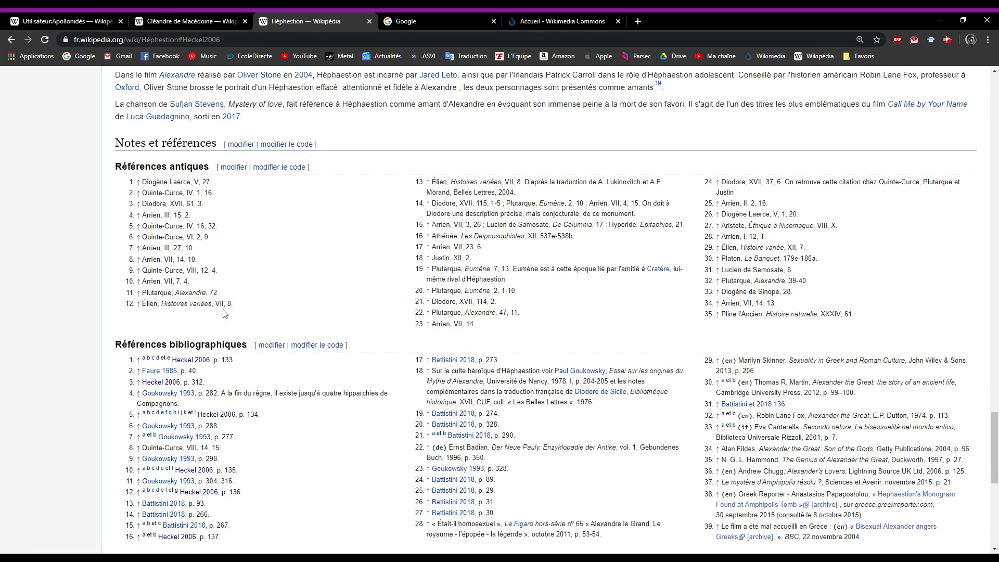
left_click(185, 437)
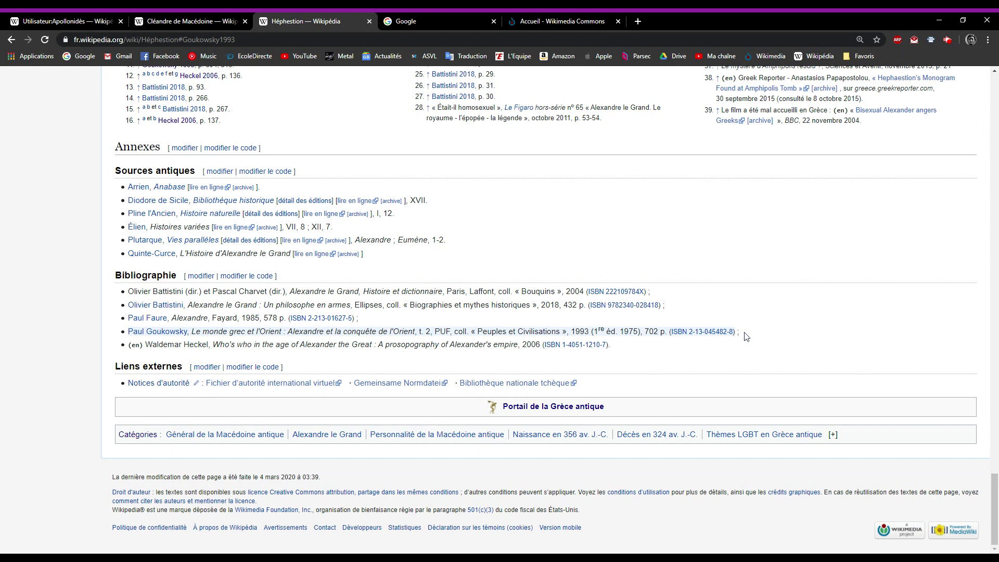
Follow the "Battistini 2018, p. 89" reference in Références bibliographiques to its bibliography entry.
scroll(419, 322, "up", 3)
scroll(419, 328, "up", 2)
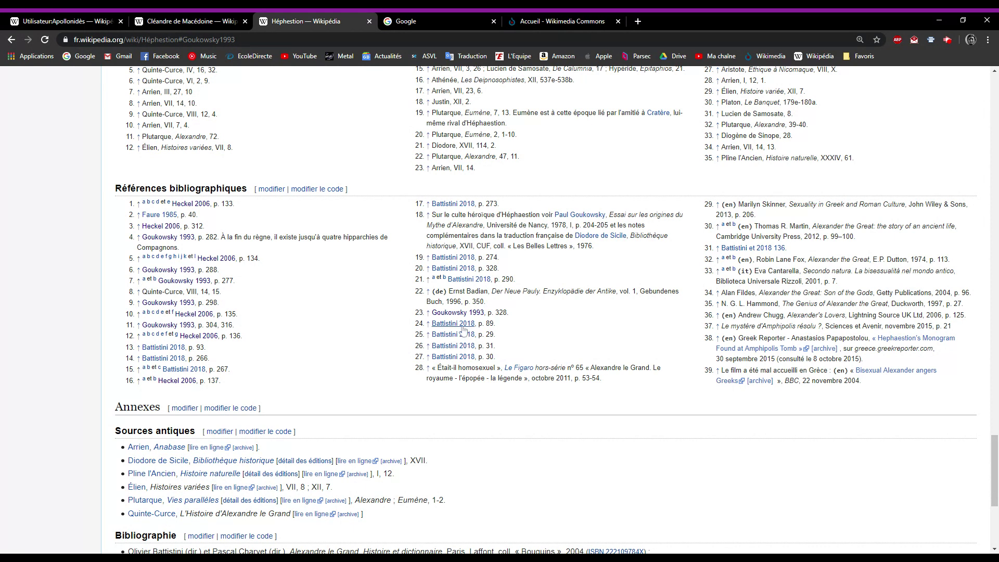
left_click(467, 326)
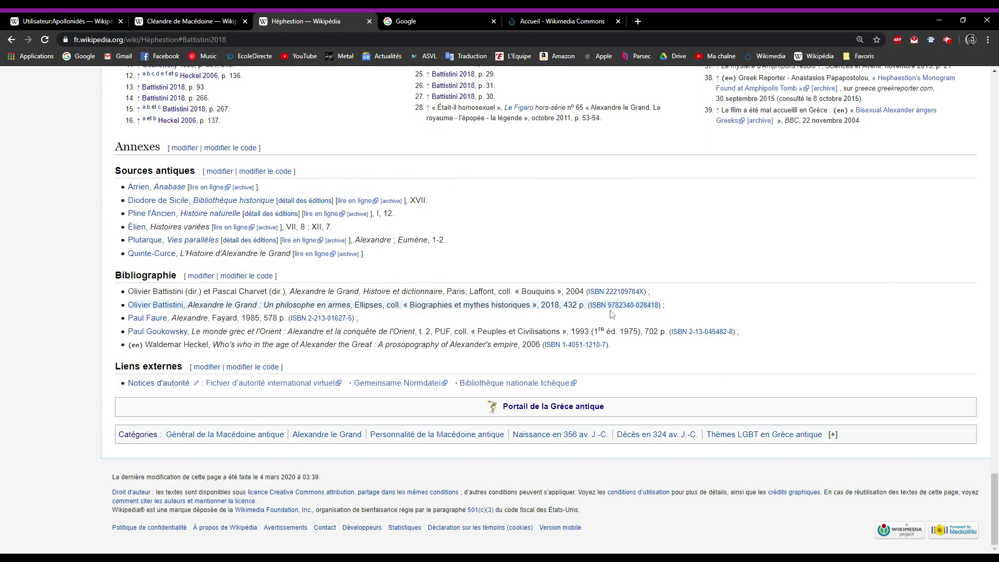
Highlight the full citation of Der Neue Pauly in reference 22 of Références bibliographiques, and clear the selection.
scroll(598, 320, "up", 2)
scroll(596, 320, "up", 3)
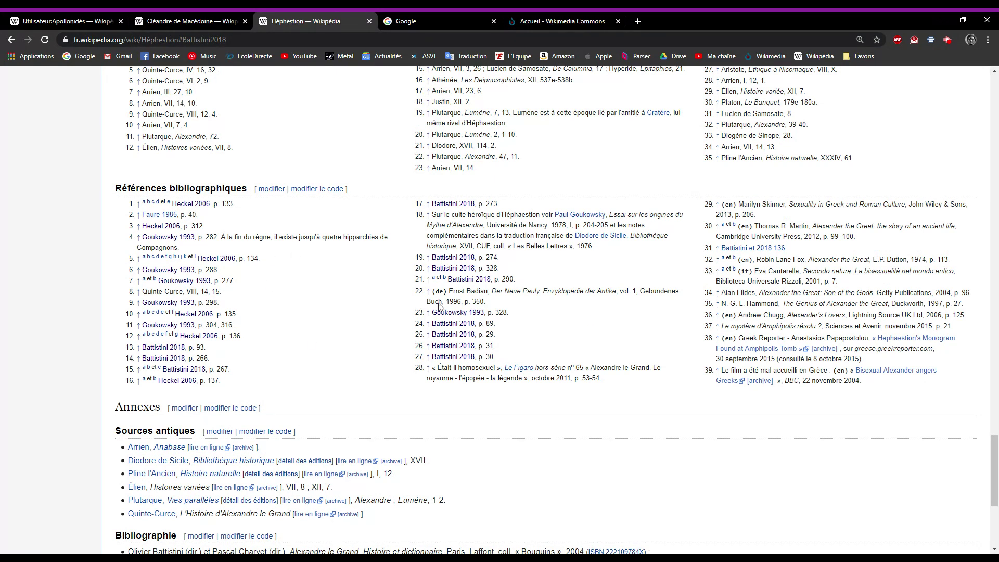
left_click_drag(449, 291, 516, 304)
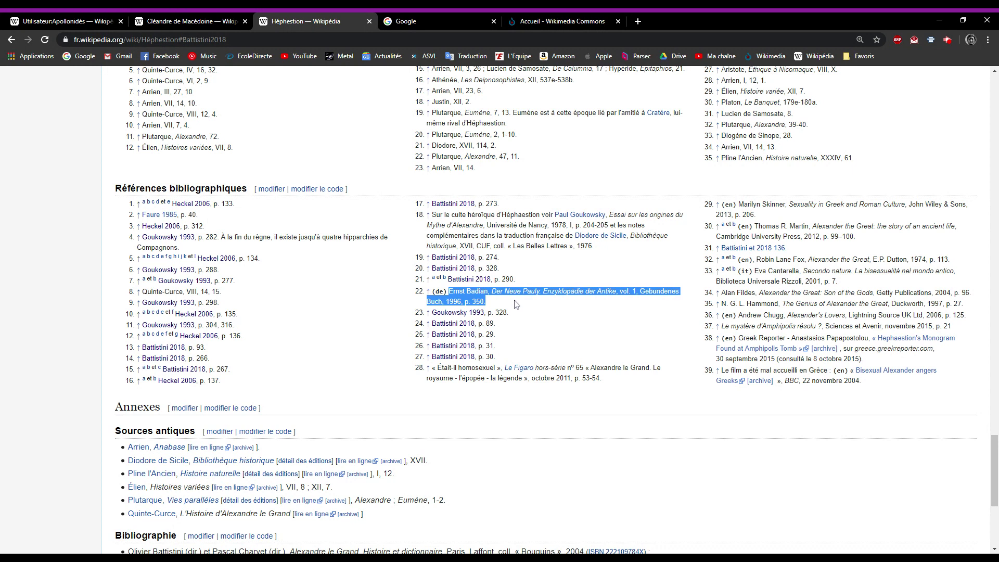
left_click(498, 304)
left_click_drag(449, 291, 515, 306)
left_click(341, 327)
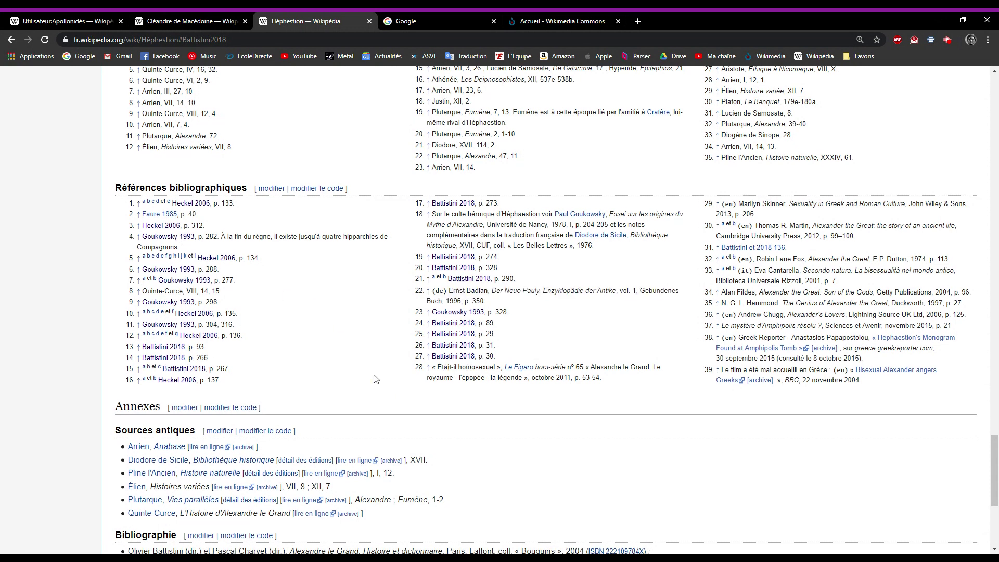
Compare the Bibliographie entries with Références bibliographiques, highlighting the full citations in references 33 and 32 in turn.
scroll(375, 381, "down", 5)
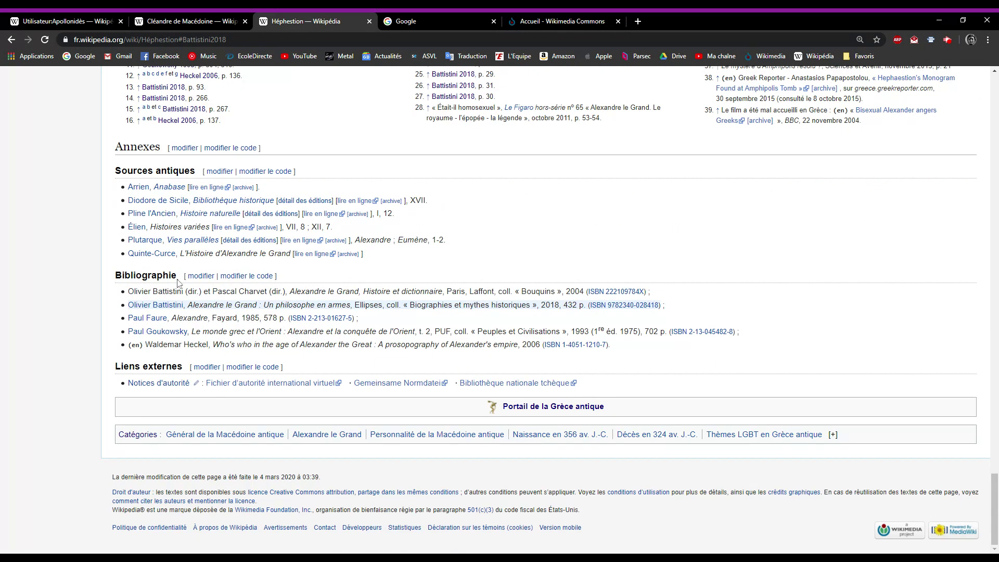
scroll(240, 340, "up", 1)
scroll(364, 317, "up", 2)
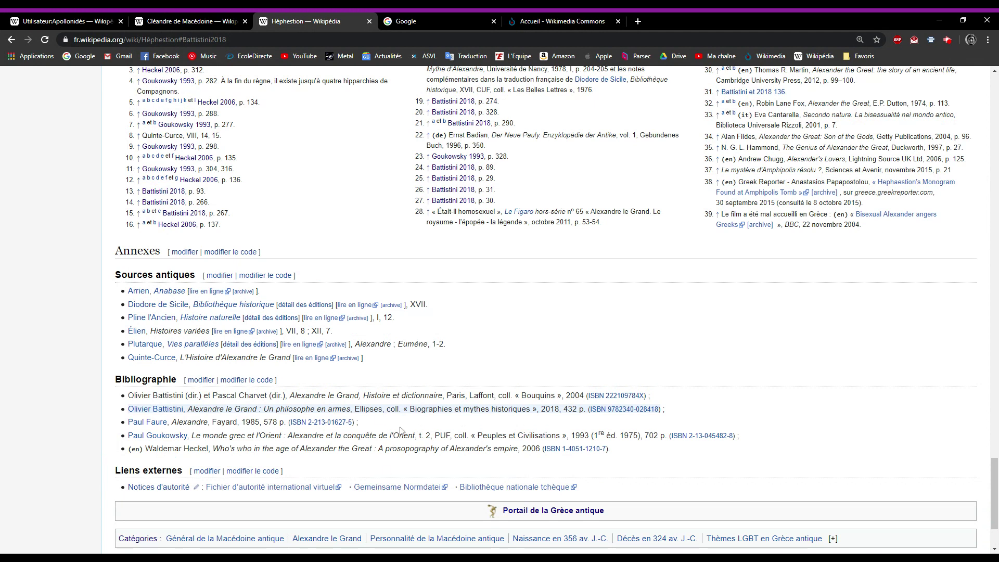
scroll(399, 430, "up", 3)
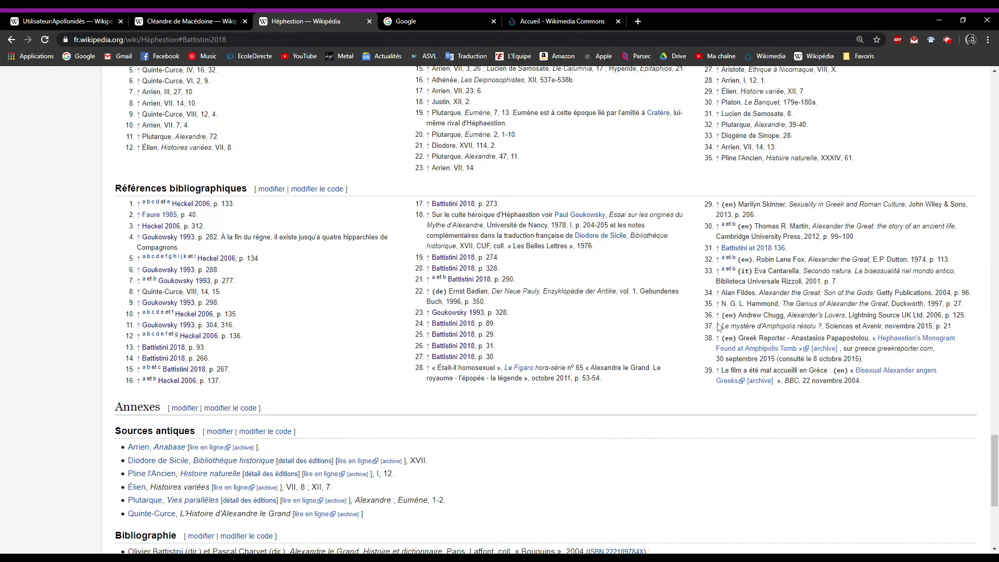
left_click_drag(754, 270, 860, 283)
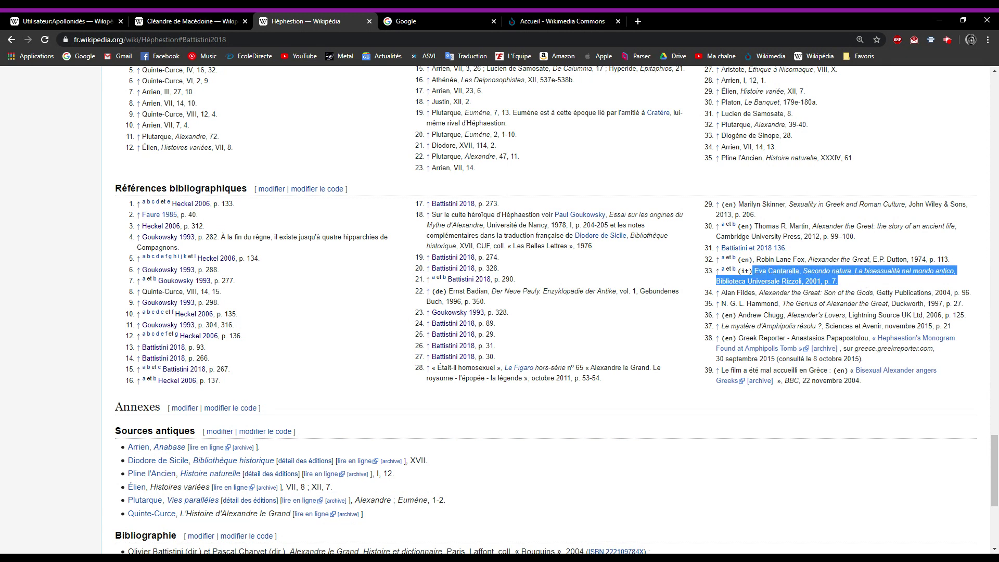
left_click(781, 268)
left_click_drag(756, 259, 955, 263)
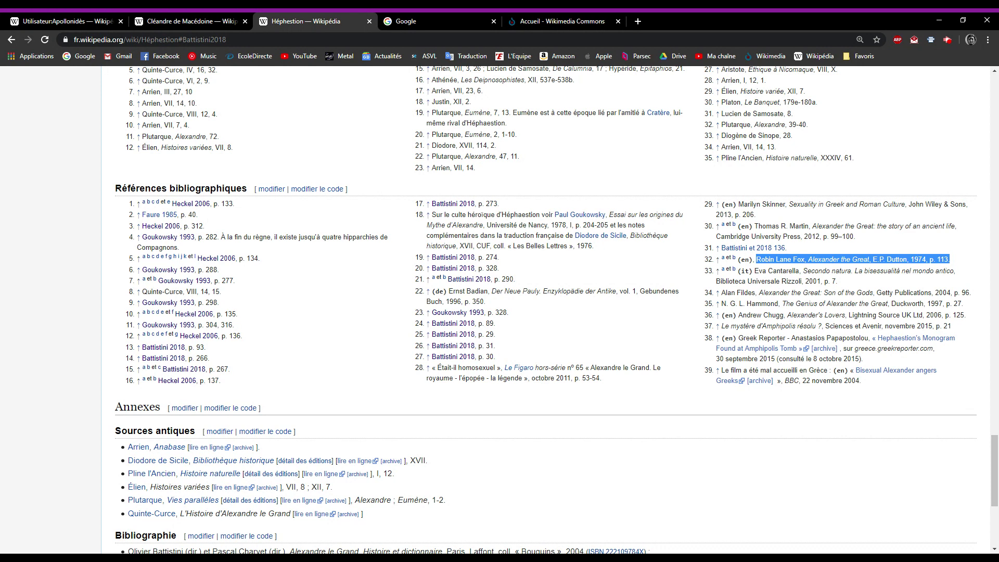
left_click(848, 288)
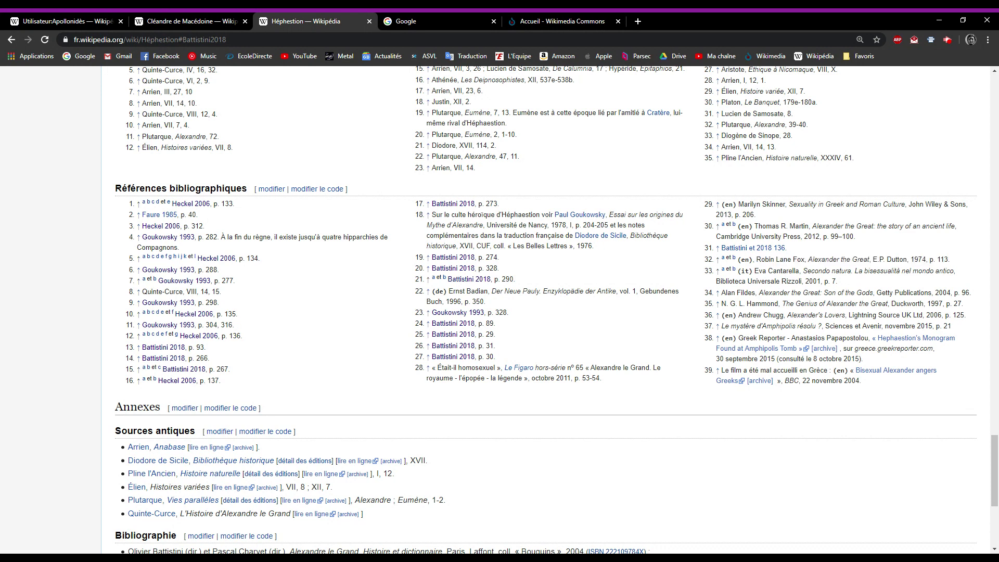
Return to the Cléandre de Macédoine article and open its full source code for editing around the Biographie section.
left_click(193, 22)
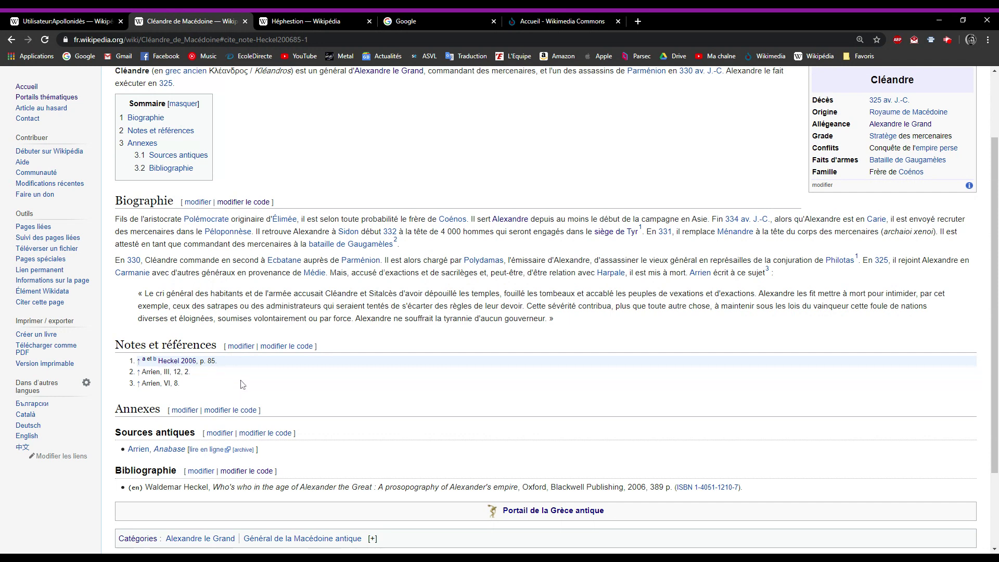
scroll(341, 197, "up", 1)
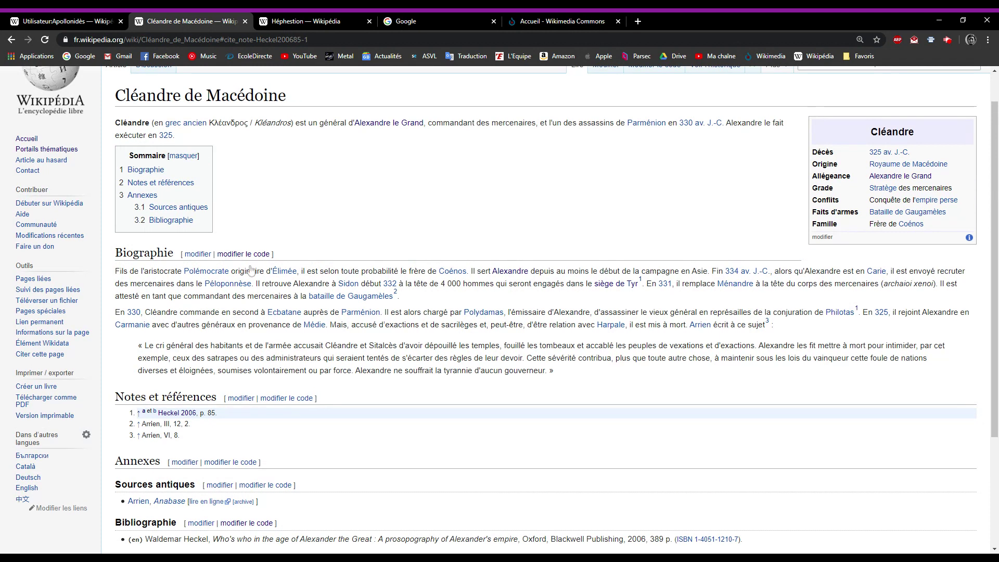
scroll(253, 250, "up", 1)
left_click(651, 104)
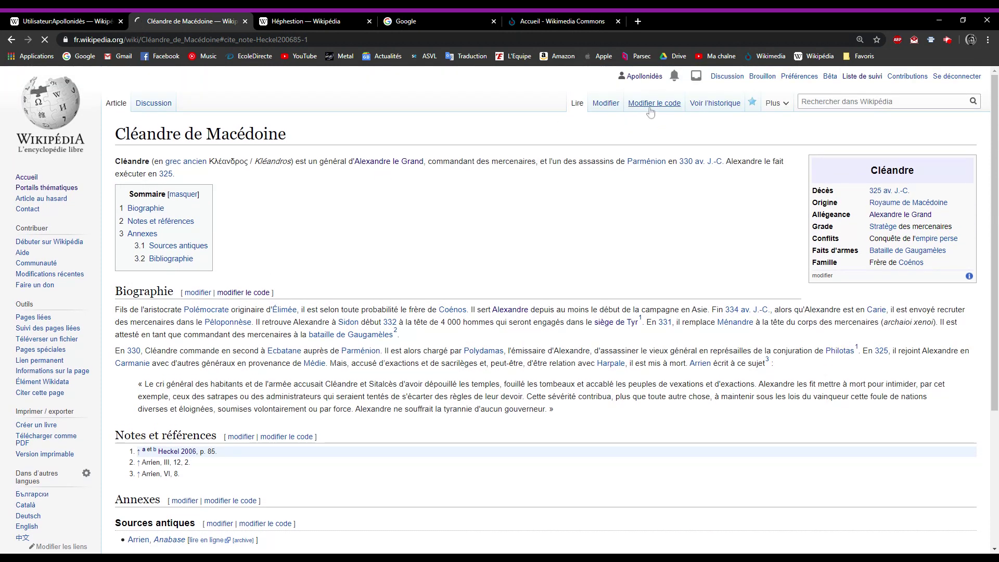
scroll(545, 311, "down", 5)
scroll(545, 311, "down", 2)
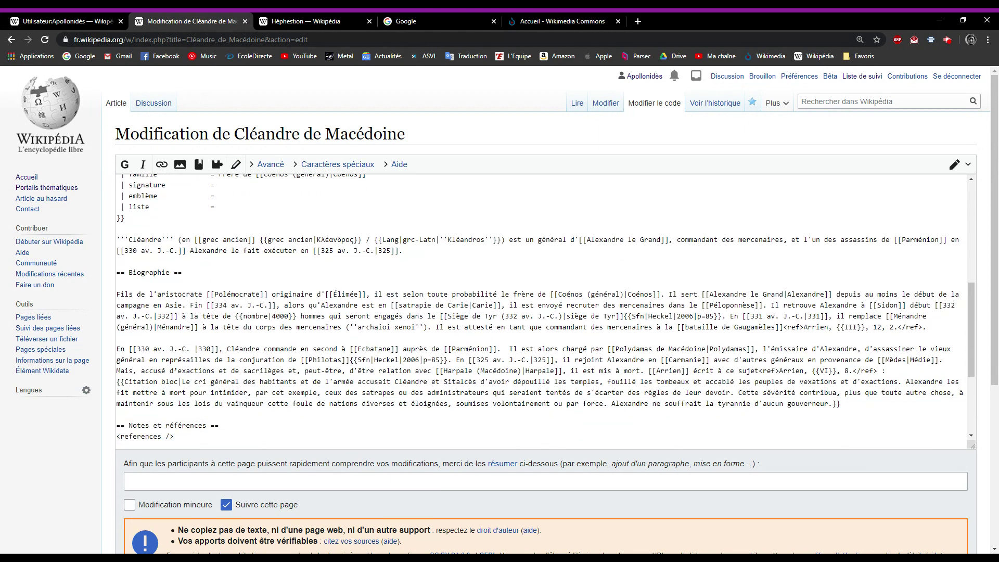
scroll(545, 311, "up", 4)
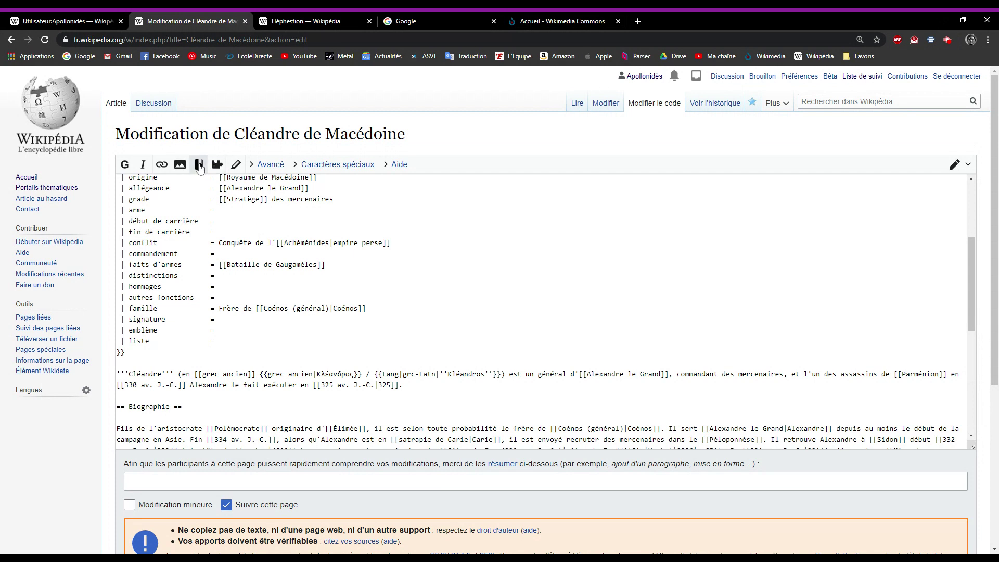
Highlight the {{Sfn|Heckel|2006|p=85}} template after Philotas in the Biographie source code, and clear the selection.
scroll(545, 313, "down", 2)
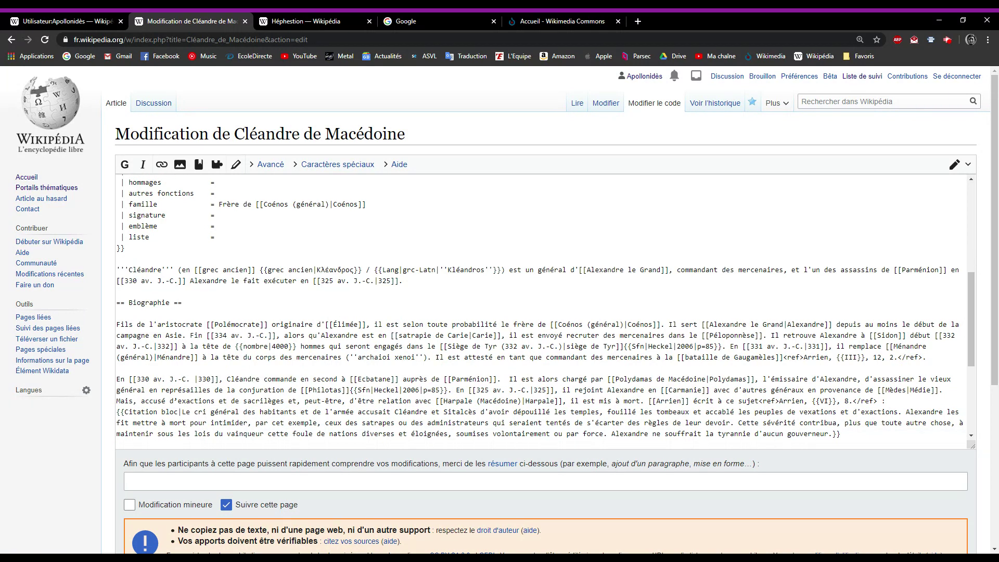
left_click_drag(350, 390, 447, 390)
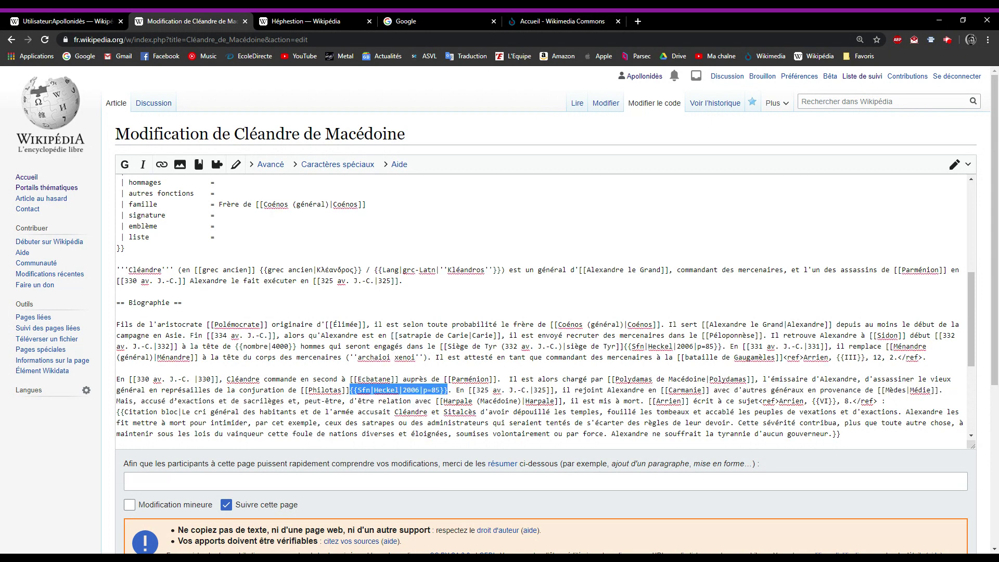
left_click(354, 401)
left_click_drag(350, 390, 447, 390)
left_click(371, 412)
left_click_drag(350, 390, 445, 389)
scroll(445, 389, "down", 1)
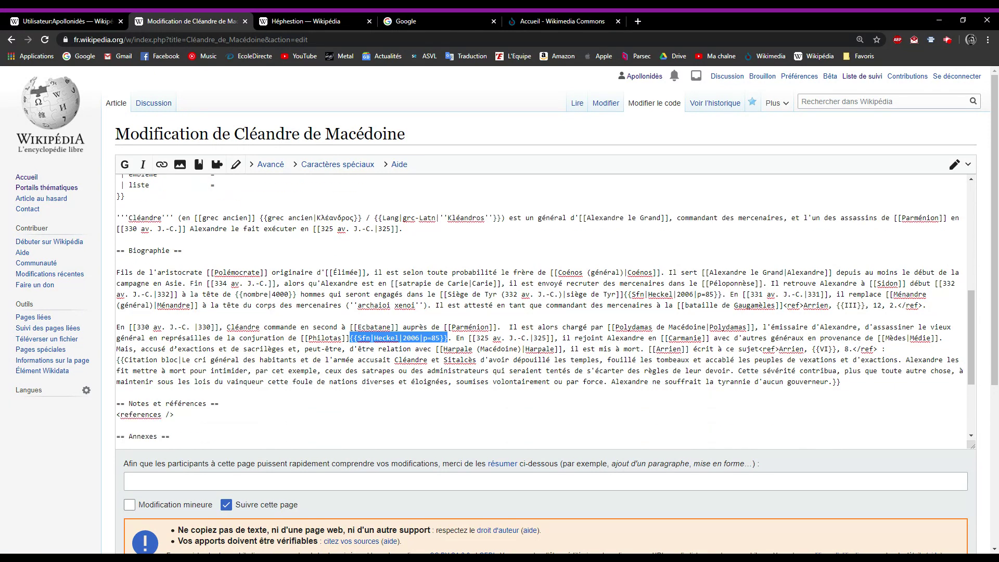
left_click(366, 360)
left_click_drag(350, 338, 448, 337)
left_click(346, 348)
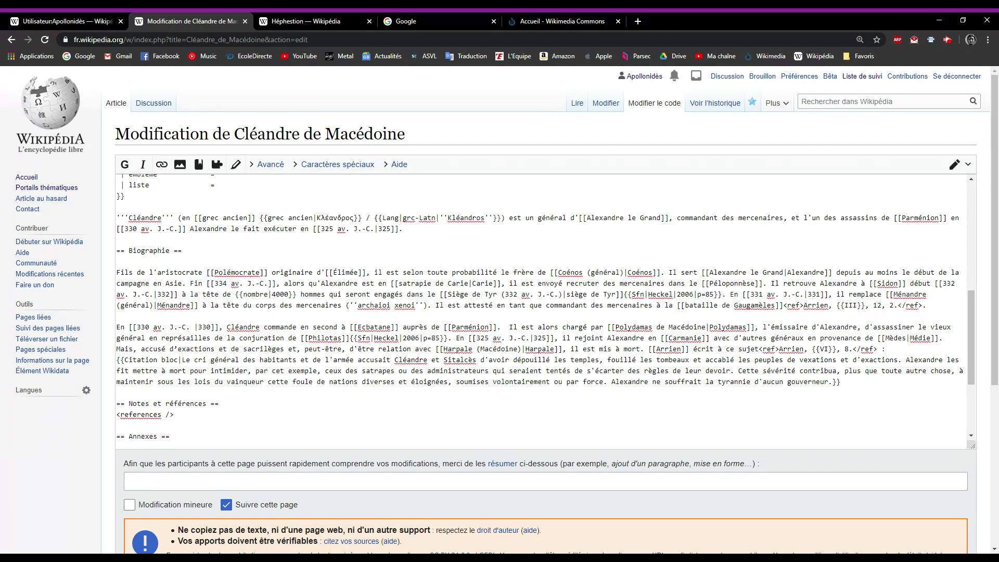
Highlight the author and year parameters inside the Sfn template after Philotas in turn, and clear the selection.
double_click(386, 339)
double_click(410, 338)
left_click(409, 348)
key("shift+Right")
left_click_drag(423, 338, 350, 338)
left_click(417, 348)
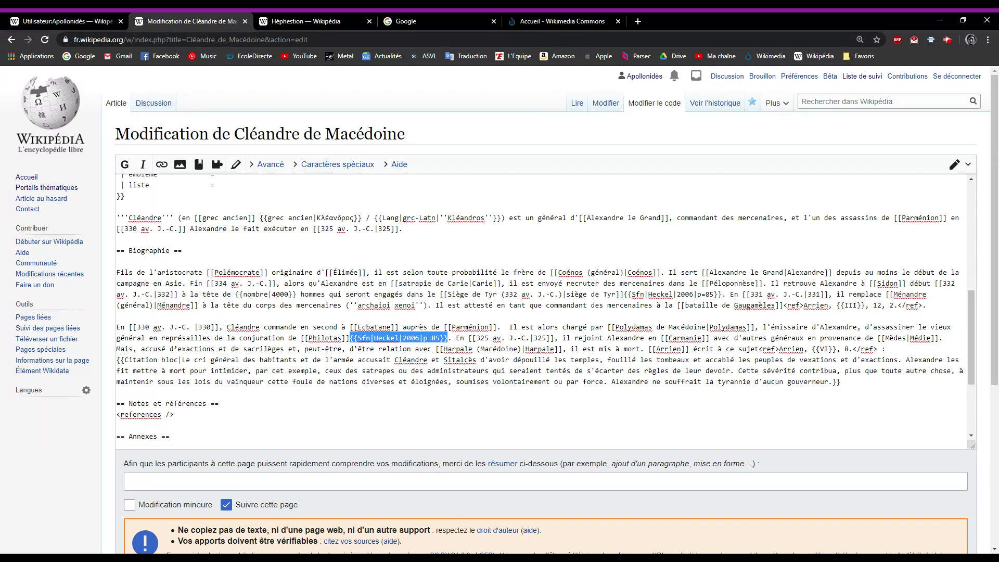
left_click(390, 338)
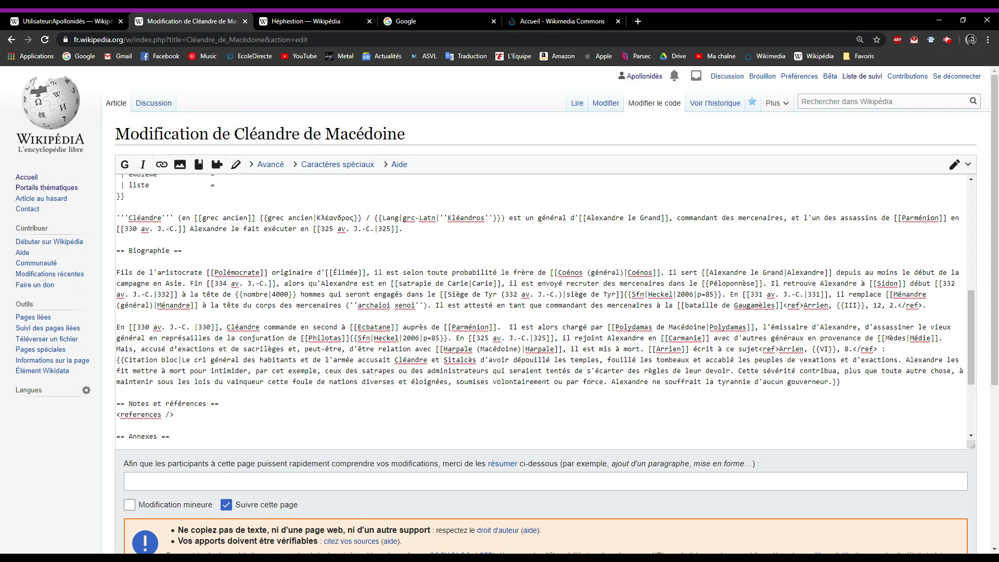
Return from the source code to the Cléandre de Macédoine article and follow the "Heckel 2006" reference to its Bibliographie entry.
scroll(418, 349, "down", 1)
scroll(418, 244, "down", 1)
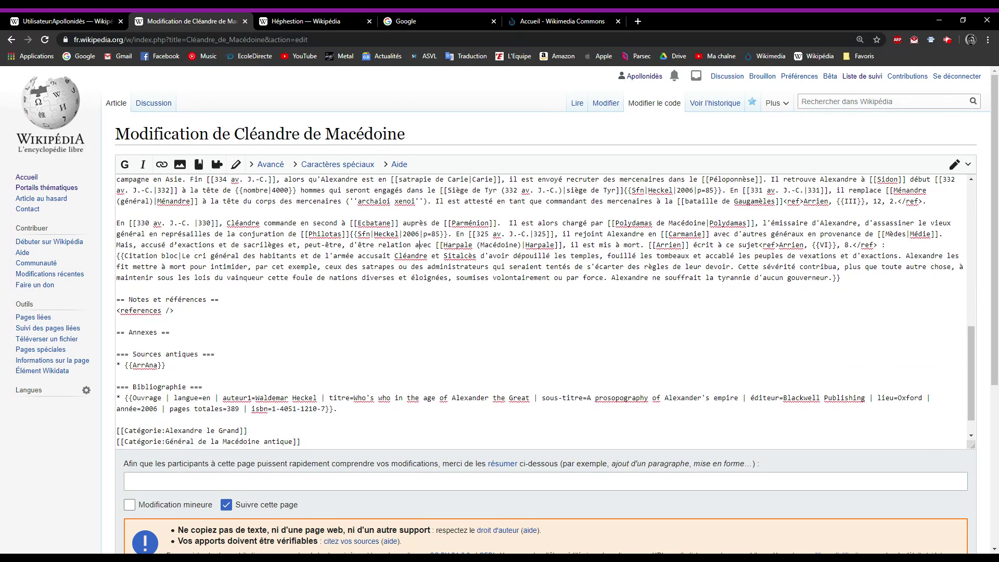
left_click(11, 40)
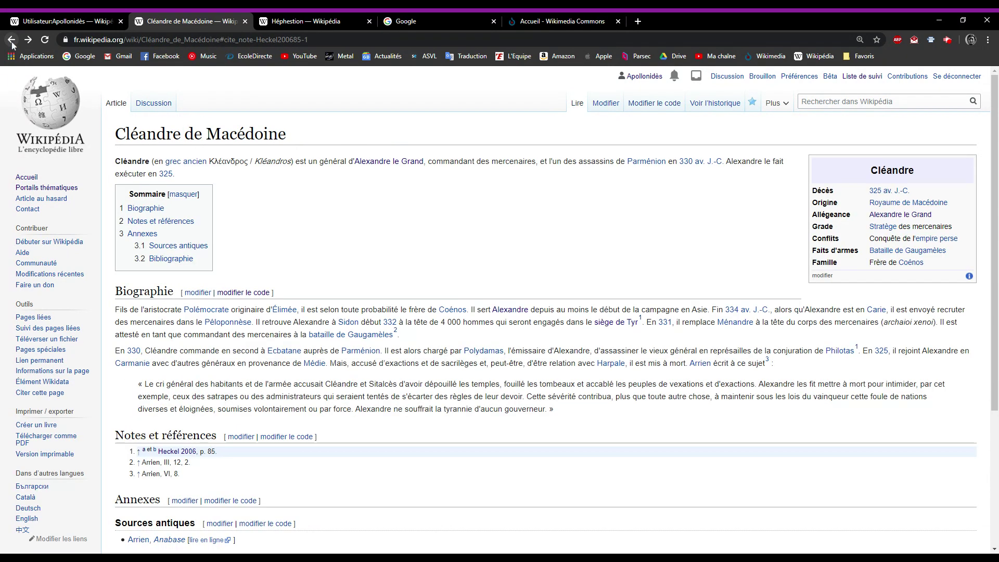
scroll(482, 312, "up", 3)
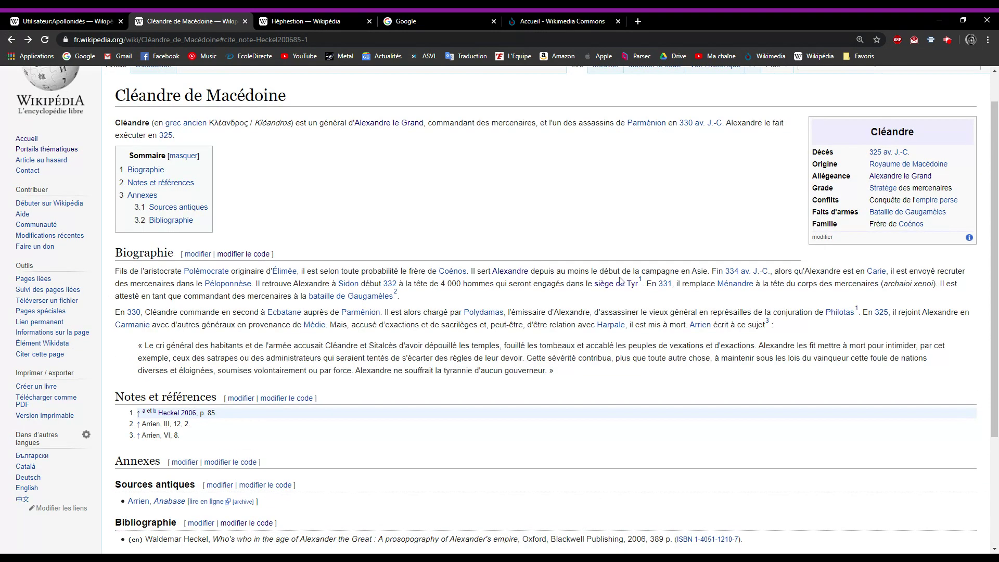
scroll(564, 286, "up", 1)
scroll(172, 456, "down", 4)
left_click(177, 256)
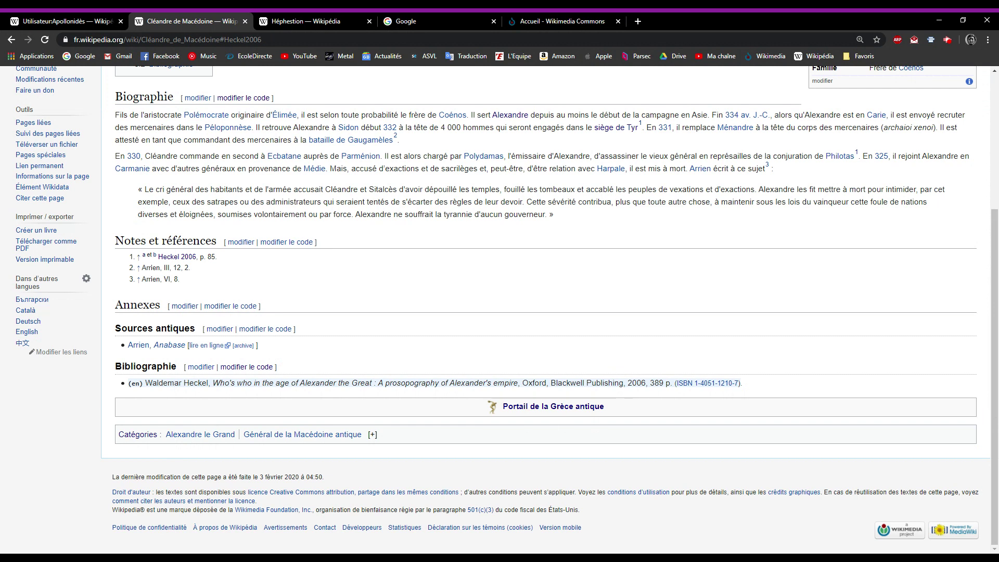
Open the source code of the Bibliographie section and highlight the Ouvrage template of its entry, clearing the selection at the end.
left_click(246, 367)
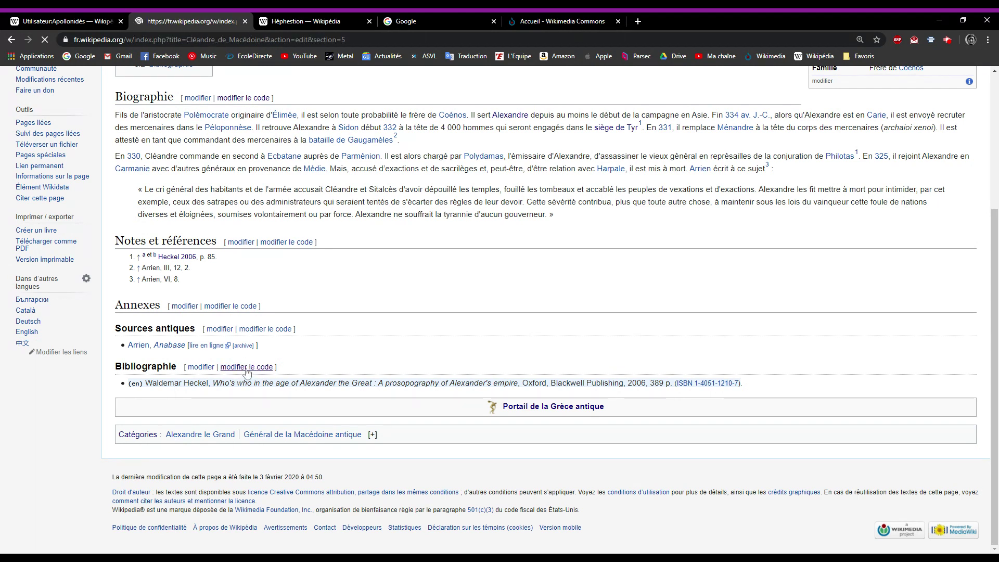
left_click_drag(338, 202, 125, 191)
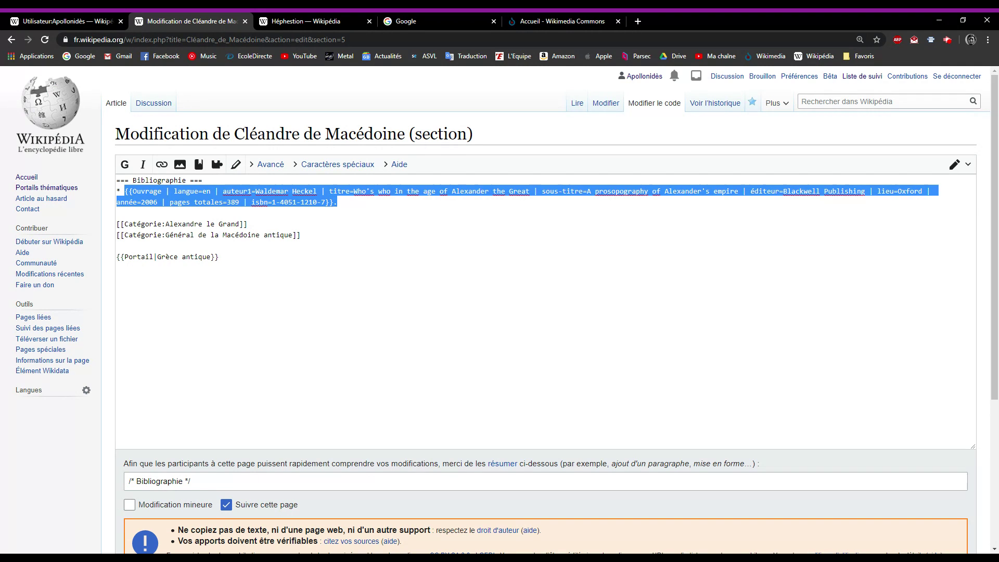
left_click(338, 202)
left_click_drag(338, 202, 124, 192)
left_click(339, 203)
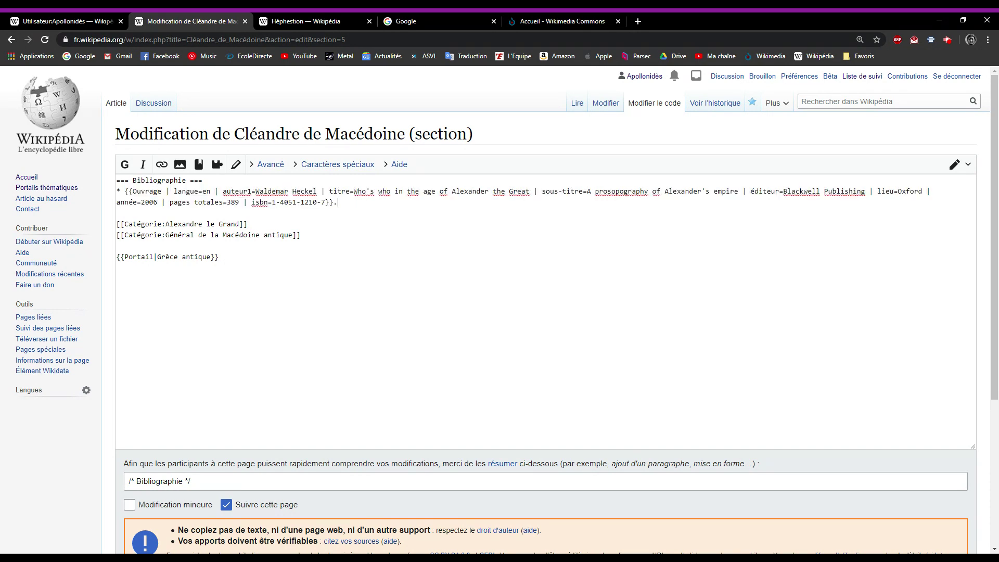
left_click_drag(125, 191, 338, 202)
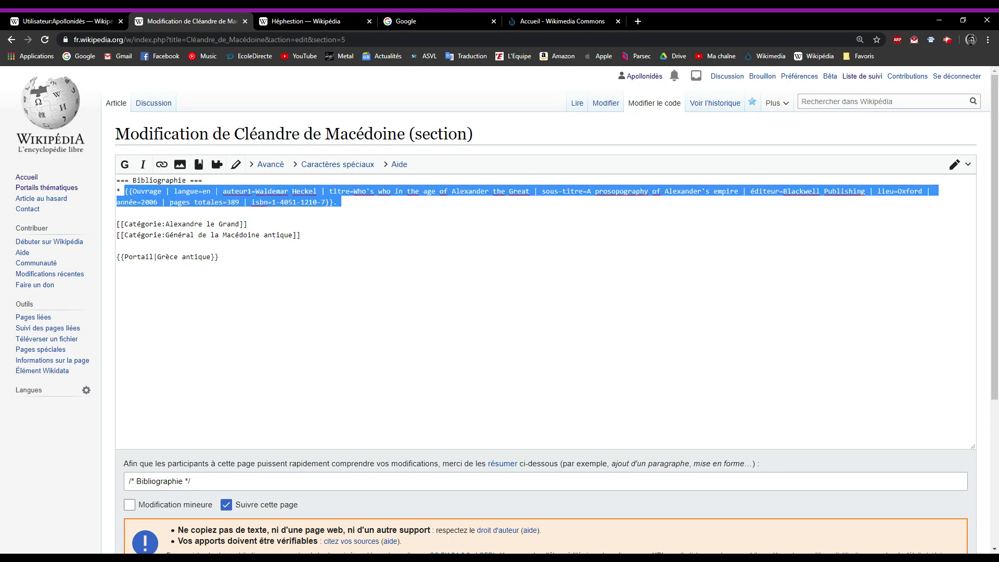
left_click(338, 203)
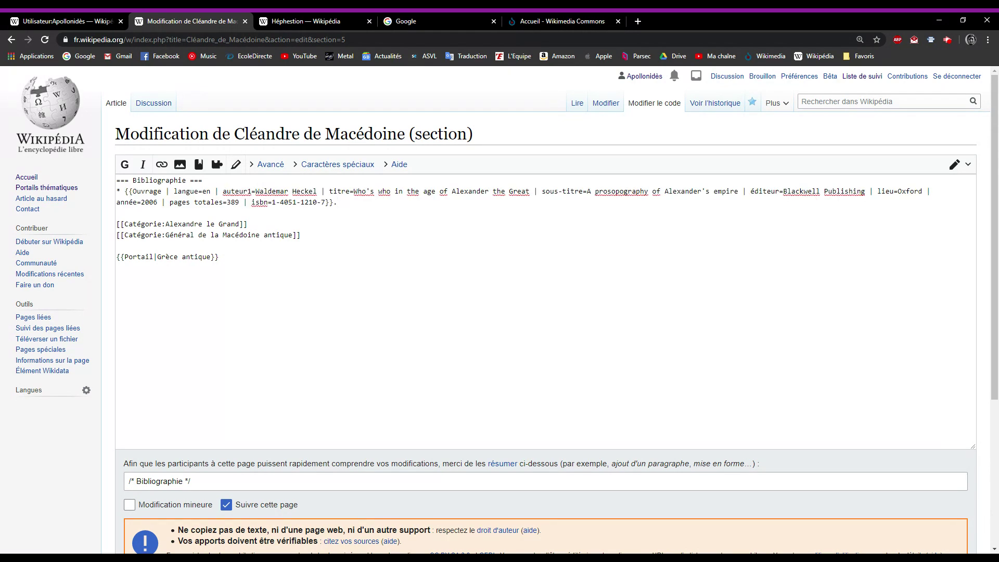